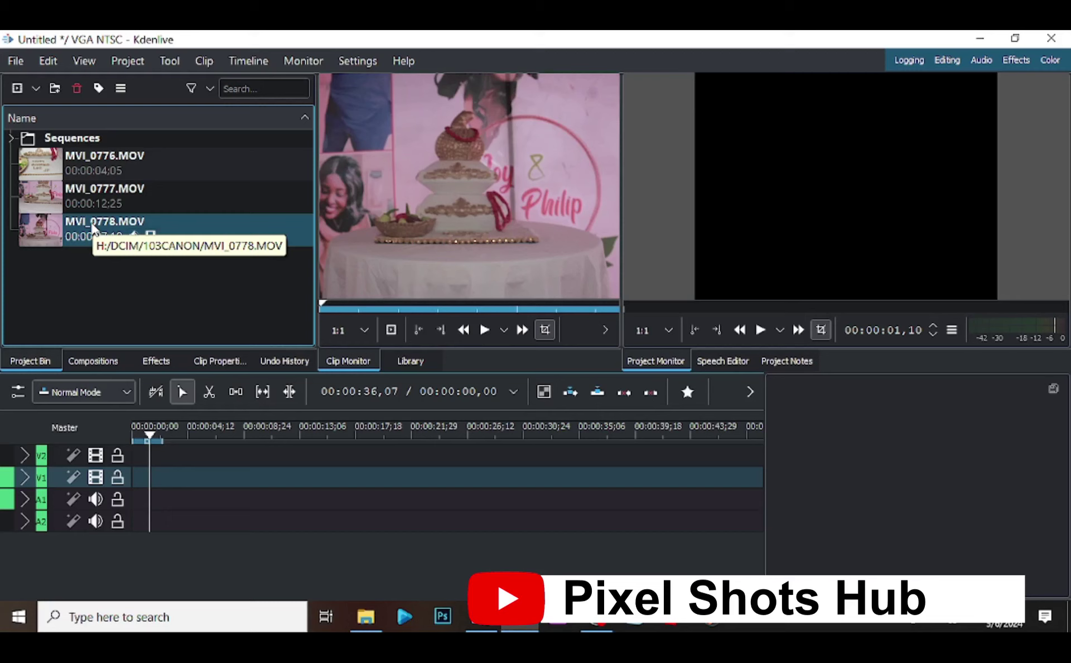
Place the three clips on track V1 and search the effects for 'tech'
left_click_drag(53, 249, 156, 477)
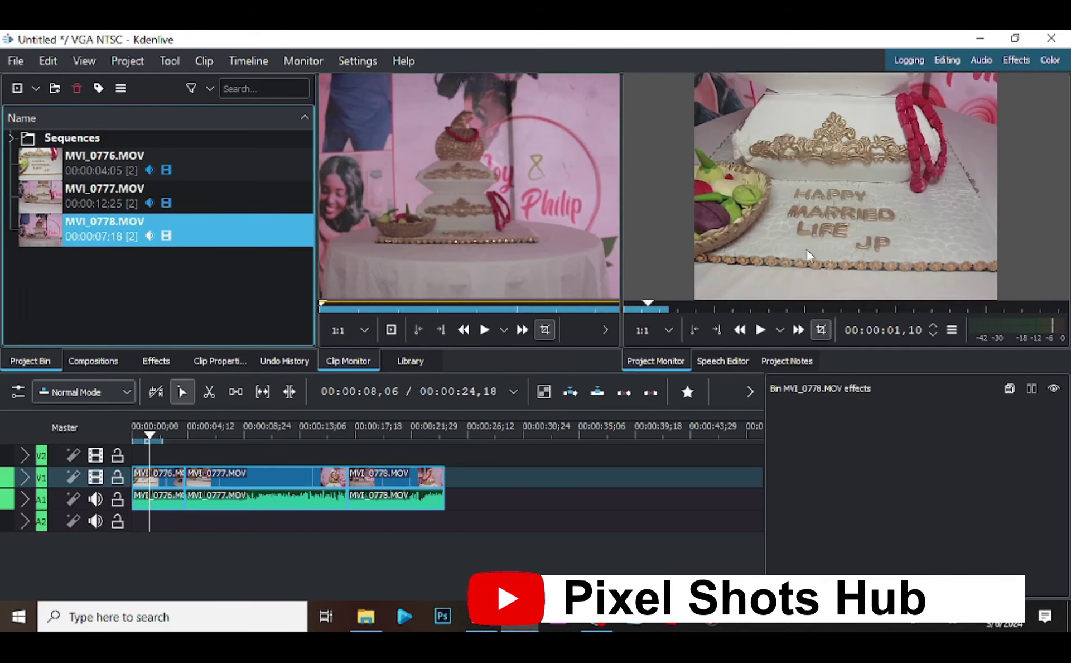
left_click(155, 361)
left_click(94, 149)
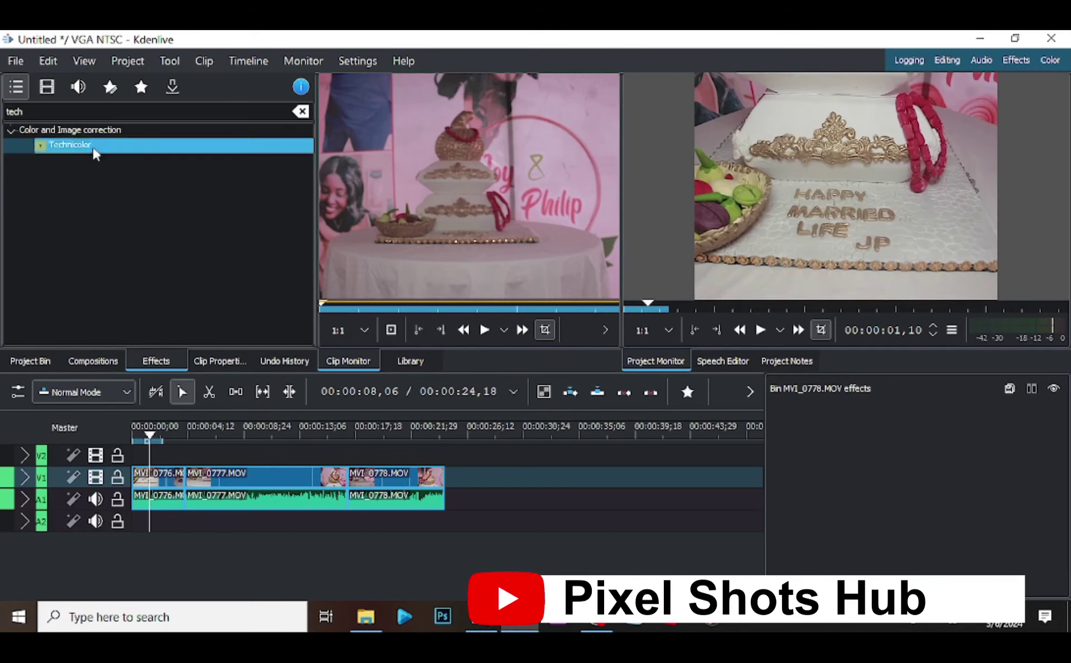
left_click_drag(84, 111, 4, 112)
key("BackSpace")
type("tech")
Apply Technicolor to MVI_0776 and raise its Red/Green axis to 238
left_click_drag(54, 144, 171, 487)
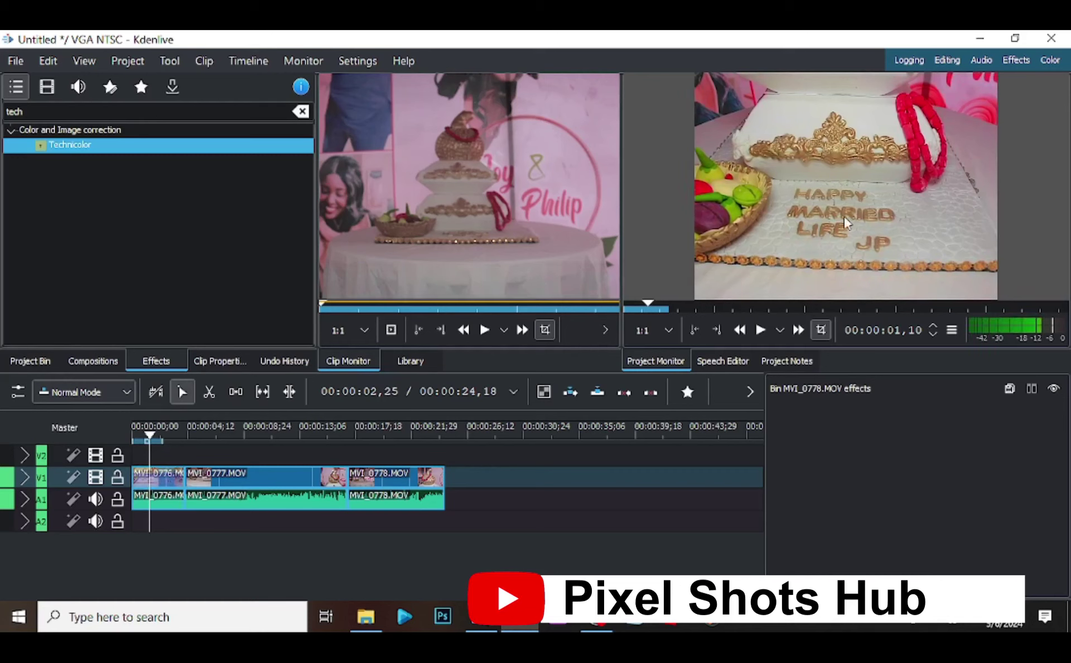
left_click(163, 481)
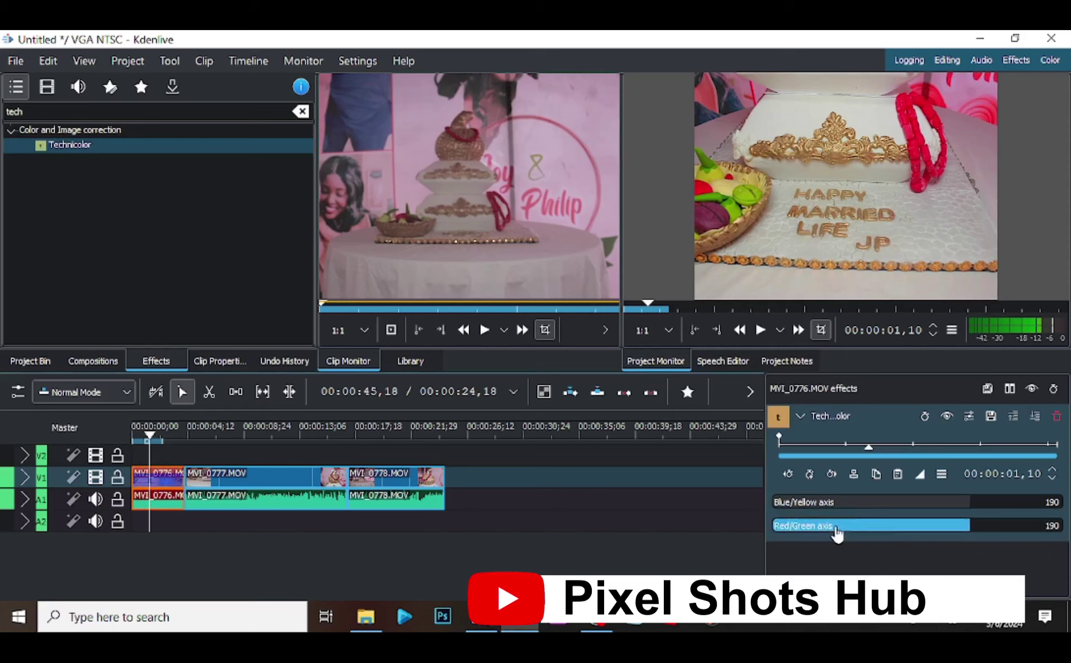
left_click(987, 529)
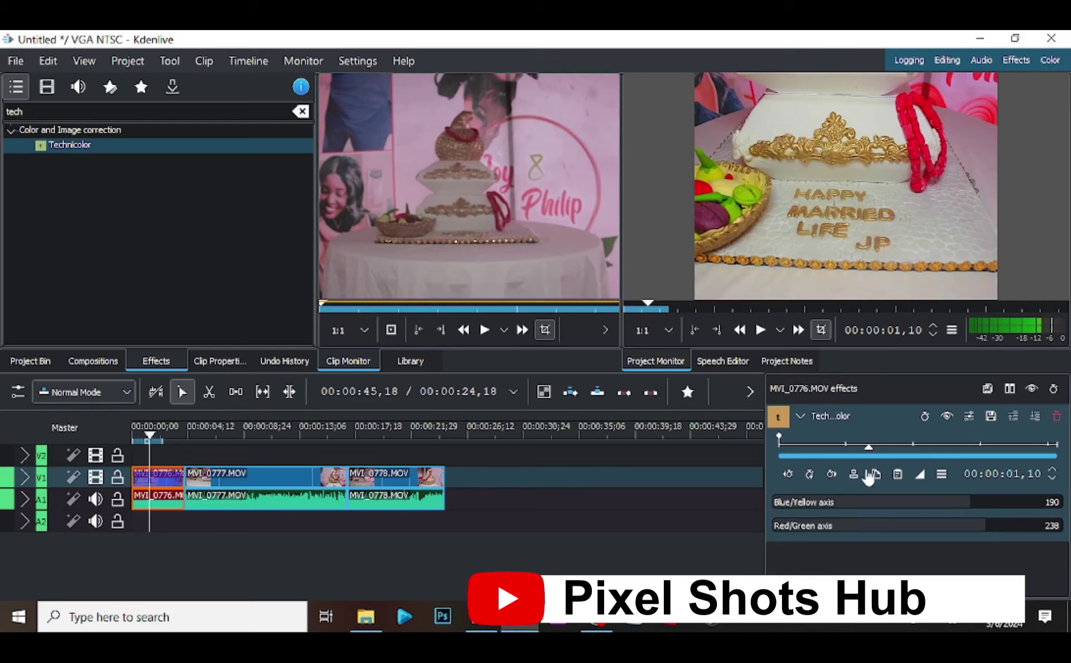
Find Lift/gamma/gain via 'lif', add it to MVI_0776, and set Lift -0.084, Gamma 0.916
key("BackSpace")
key("BackSpace")
key("BackSpace")
key("BackSpace")
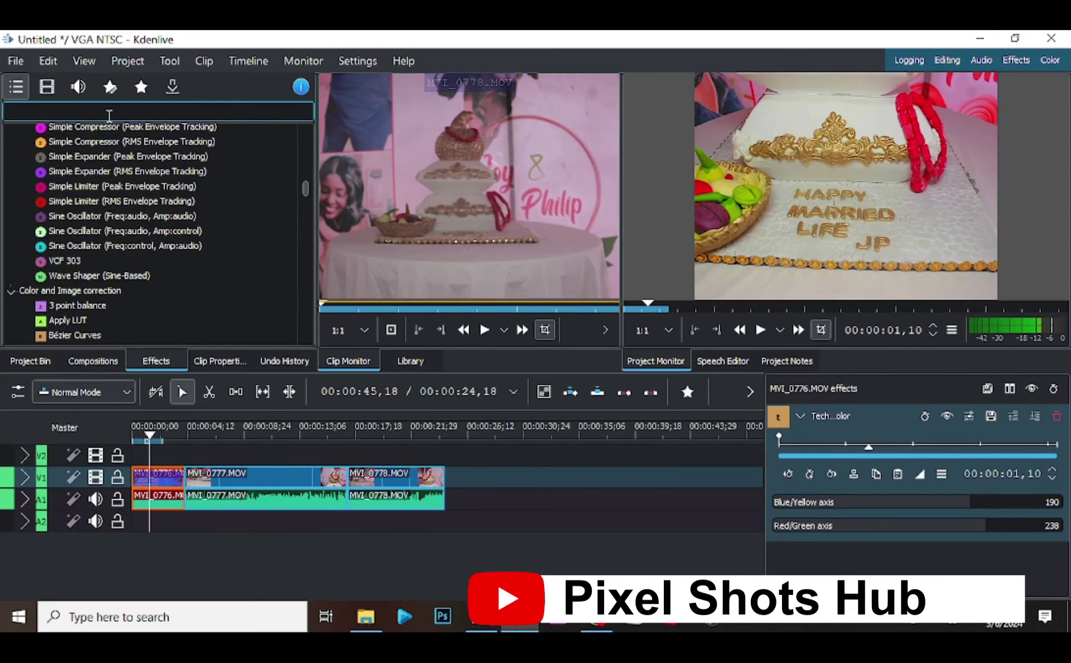
type("lif")
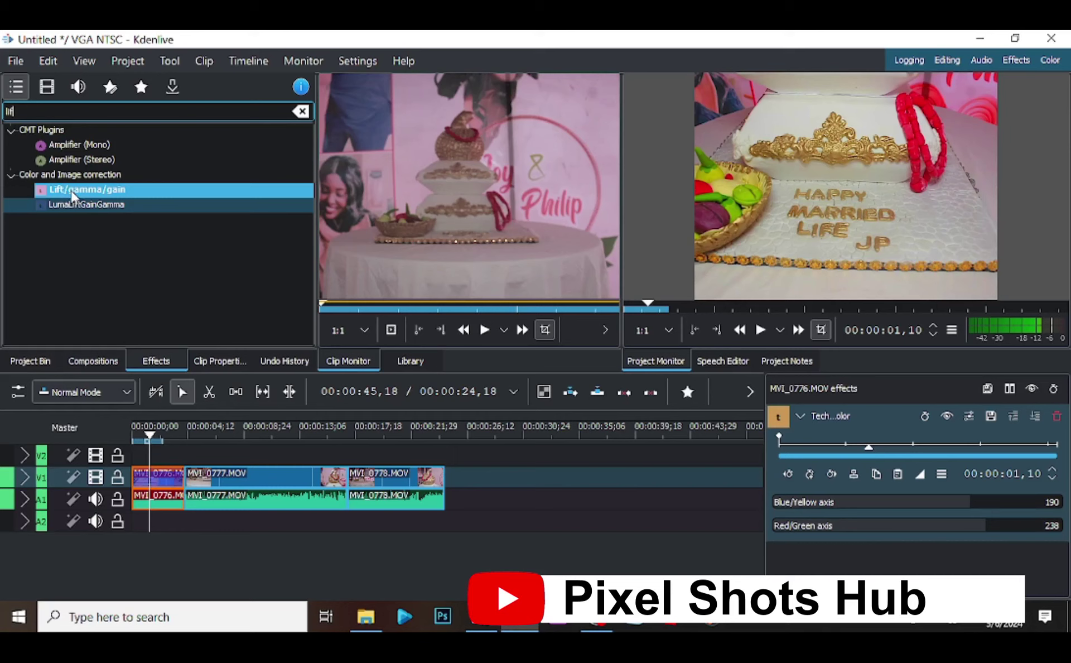
left_click_drag(73, 193, 162, 481)
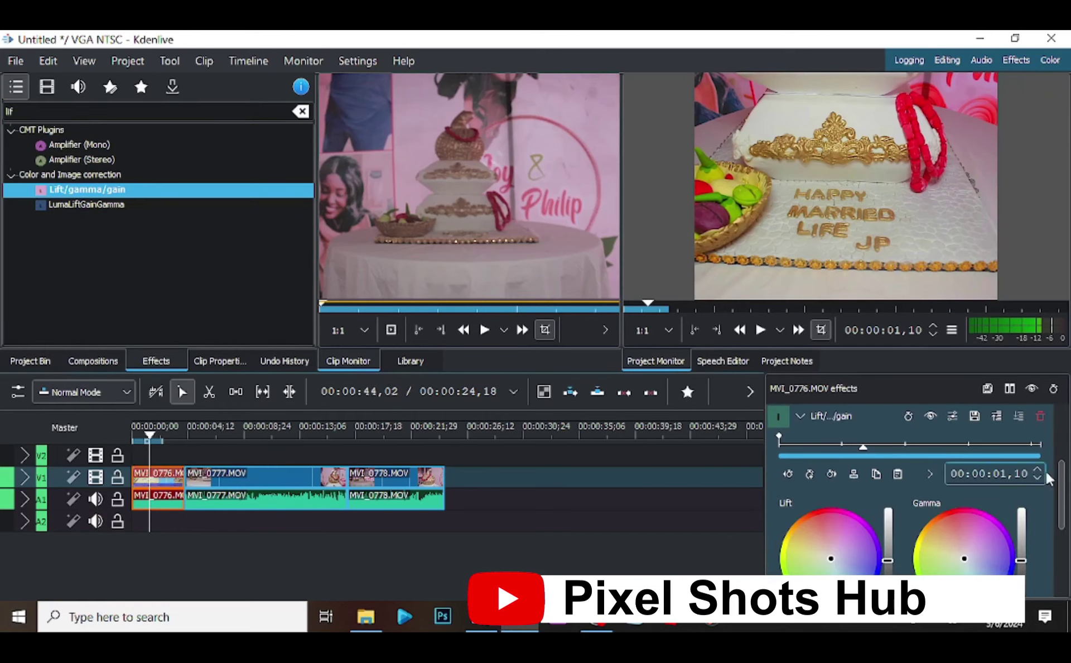
mouse_move(1060, 496)
left_mouse_down()
mouse_move(1062, 528)
mouse_move(1061, 513)
left_mouse_up()
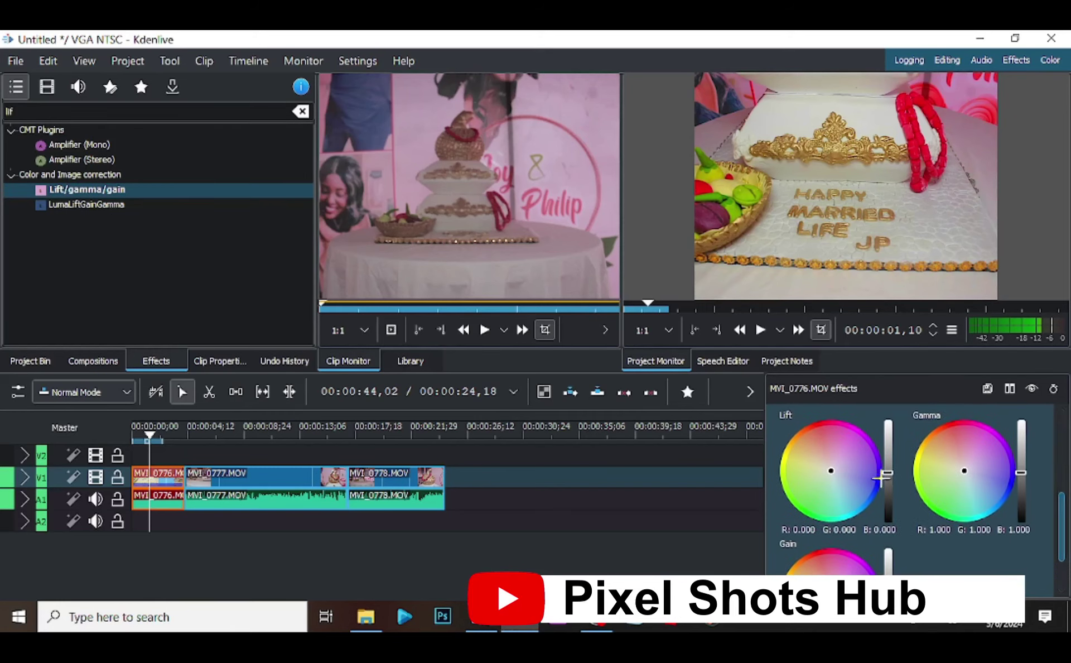
left_click_drag(887, 473, 887, 476)
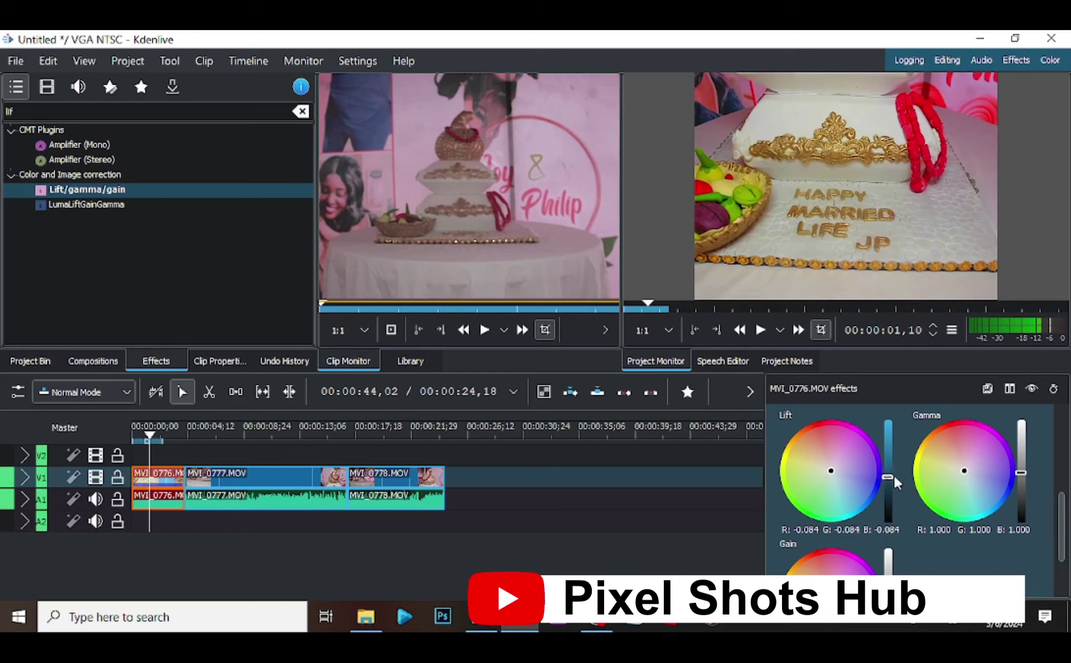
left_click_drag(1020, 474, 1020, 476)
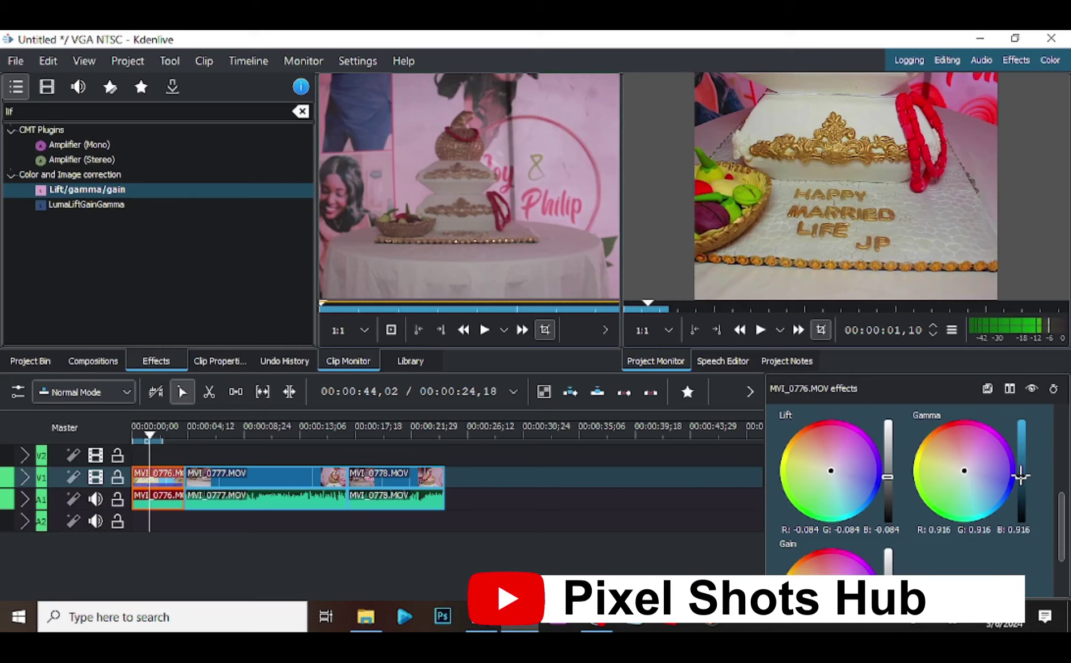
scroll(1062, 558, "down", 3)
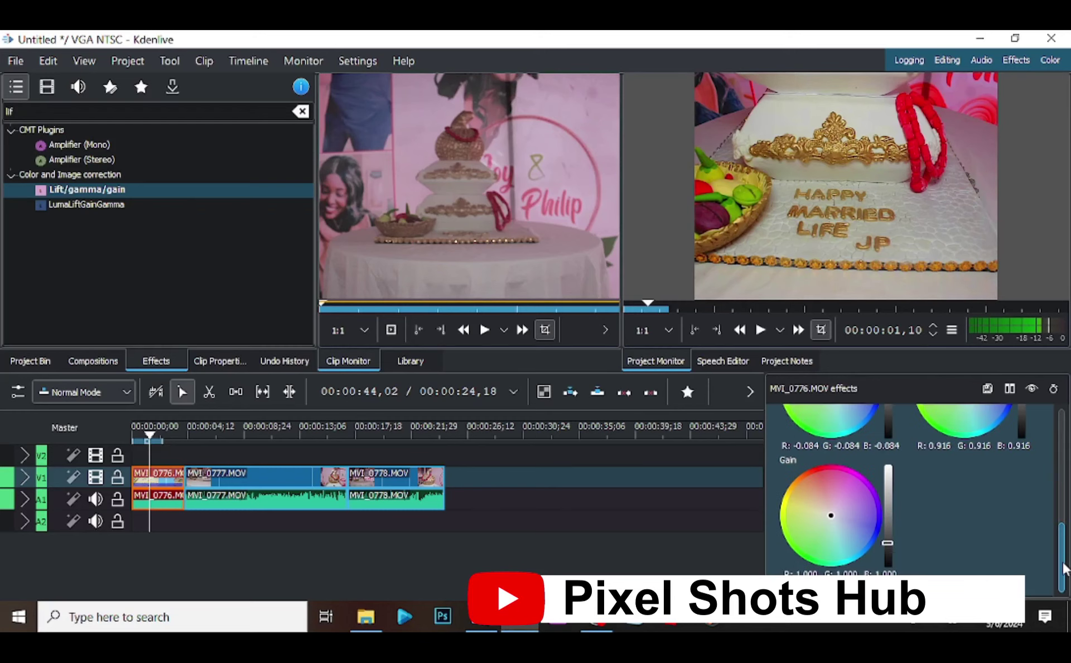
Raise MVI_0776's Gain and tint it toward blue, about R 1.011, G 0.983, B 1.130
left_click_drag(887, 542, 887, 538)
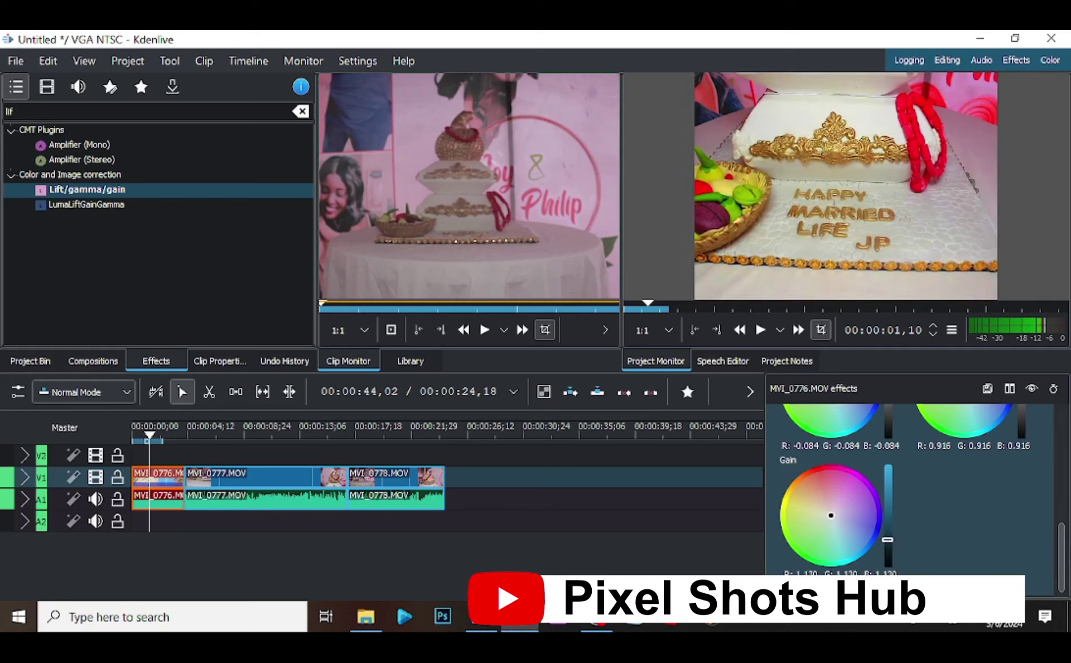
scroll(1066, 544, "up", 1)
left_click_drag(1064, 544, 1063, 569)
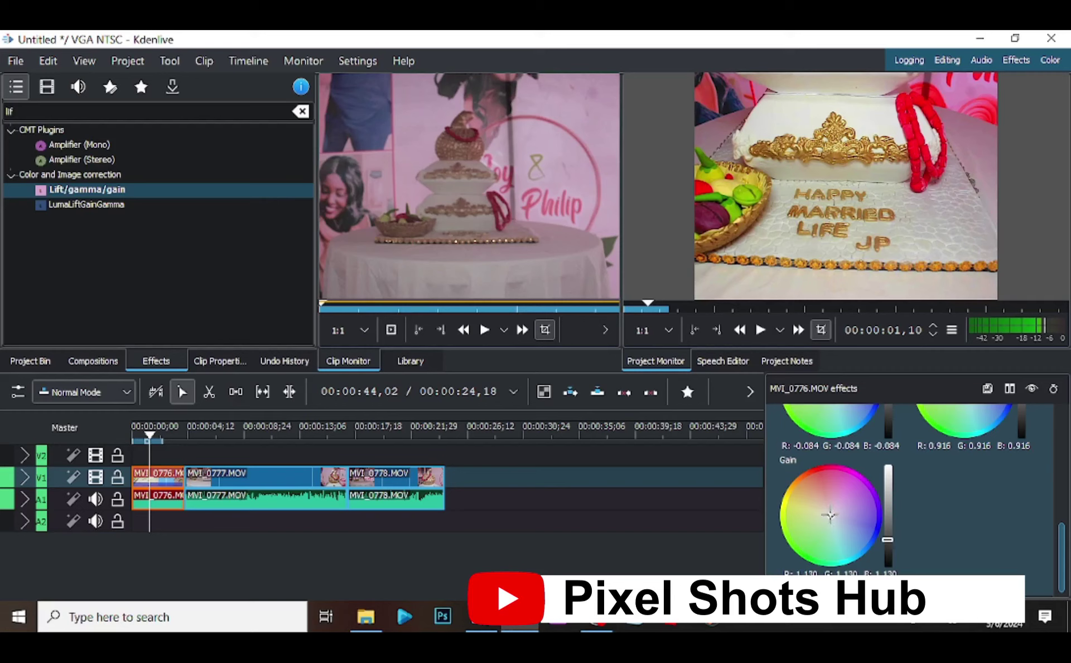
left_click(830, 515)
left_click_drag(830, 515, 834, 515)
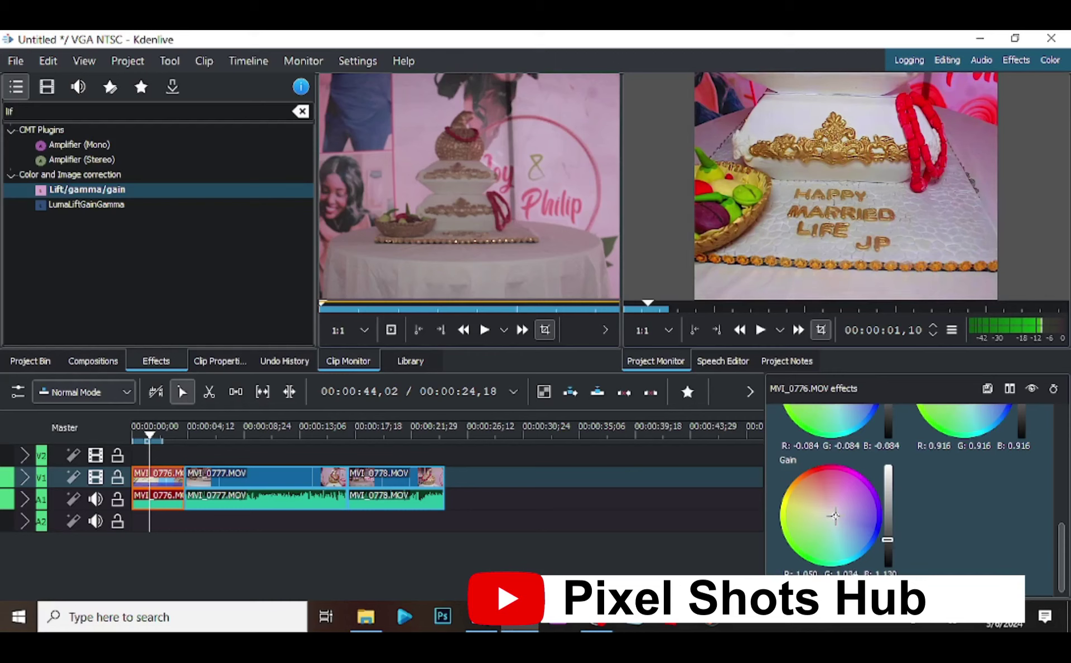
left_click_drag(834, 515, 837, 516)
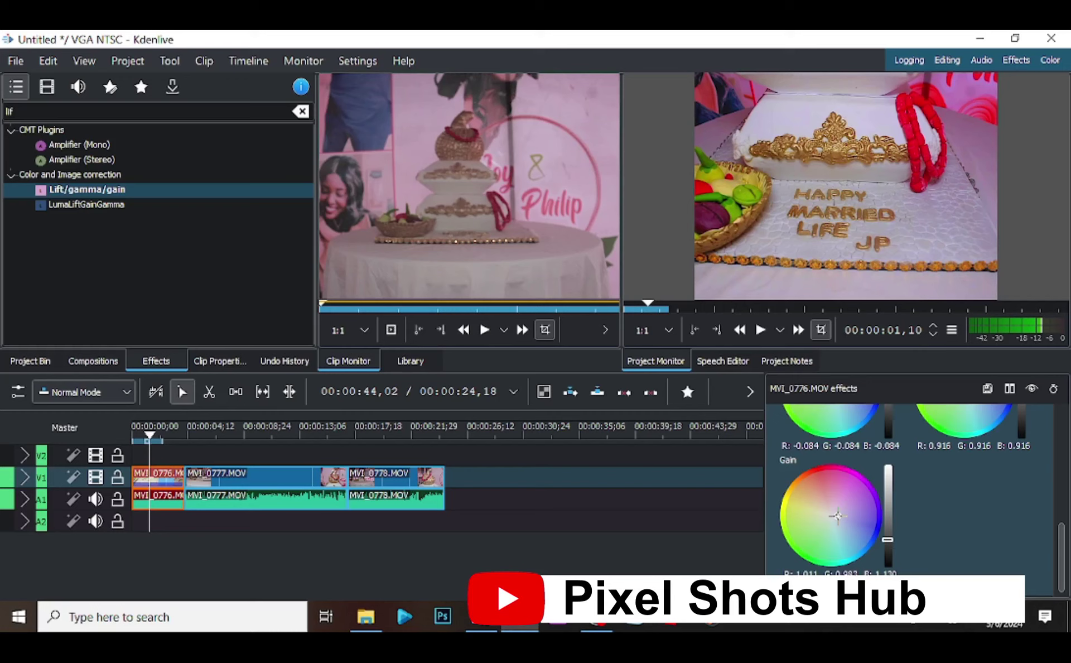
left_click(259, 434)
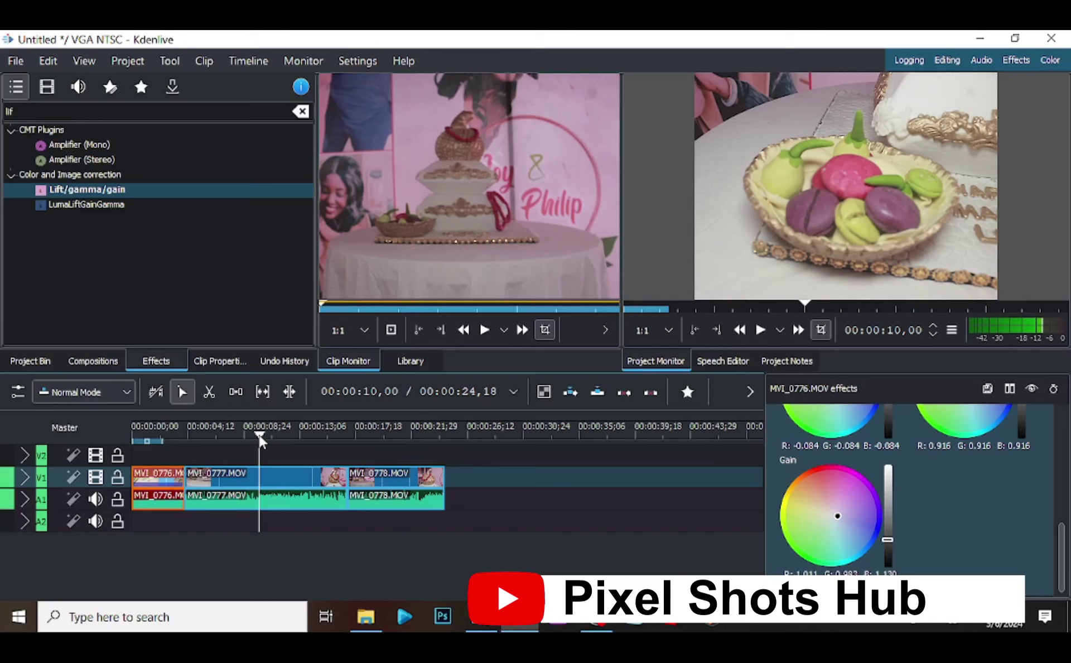
Copy MVI_0776 and paste its effects onto both MVI_0777 and MVI_0778
left_click(149, 428)
right_click(165, 471)
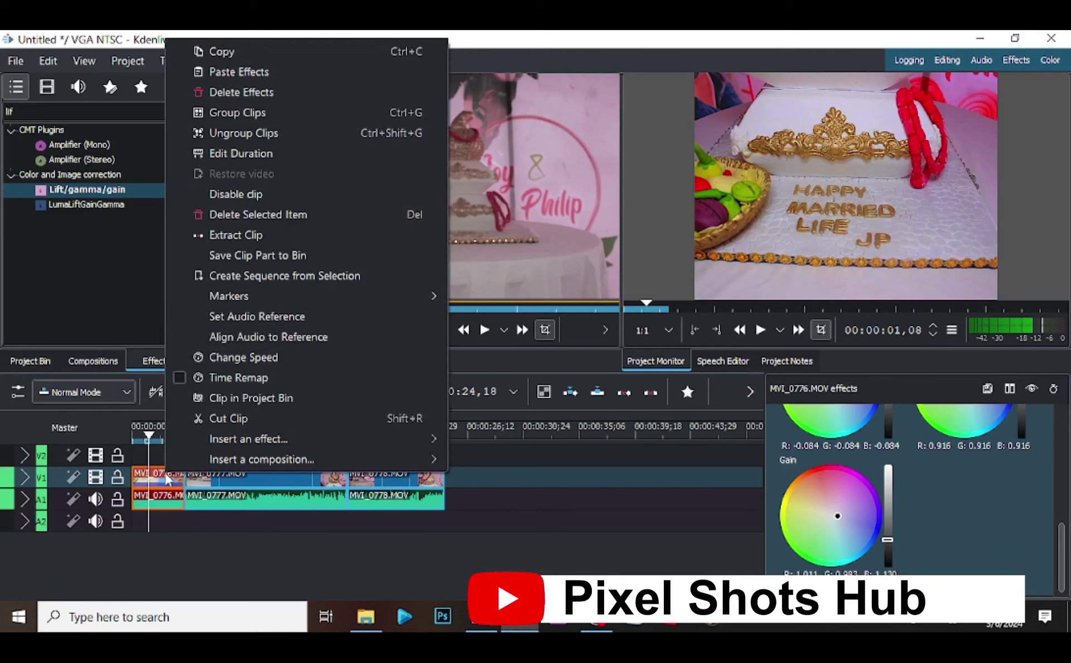
left_click(263, 51)
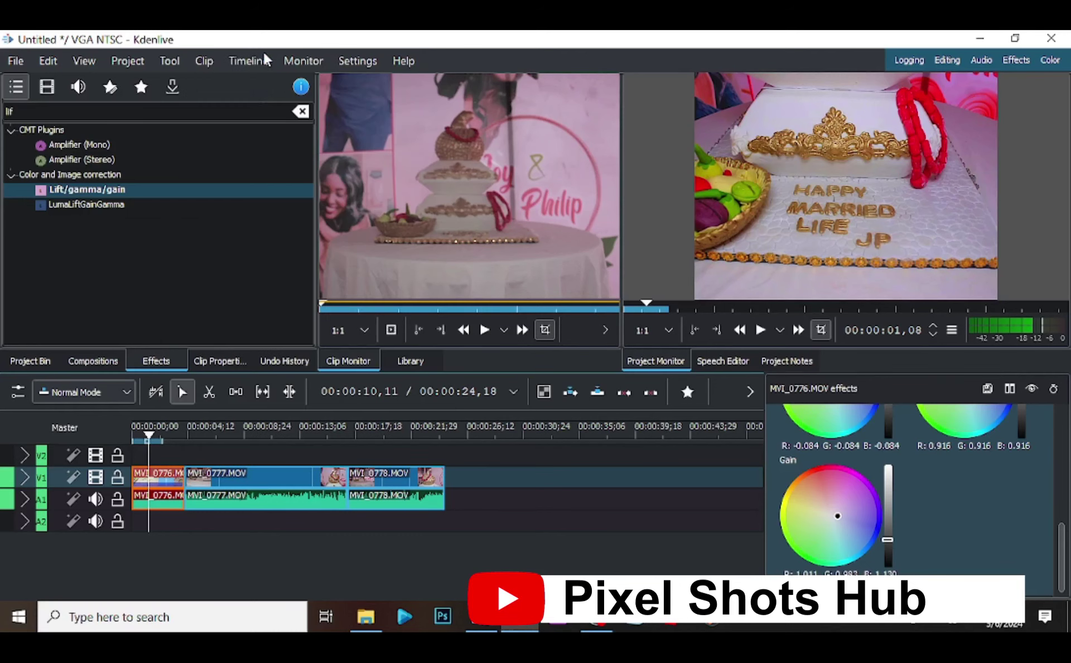
left_click(248, 472, "shift")
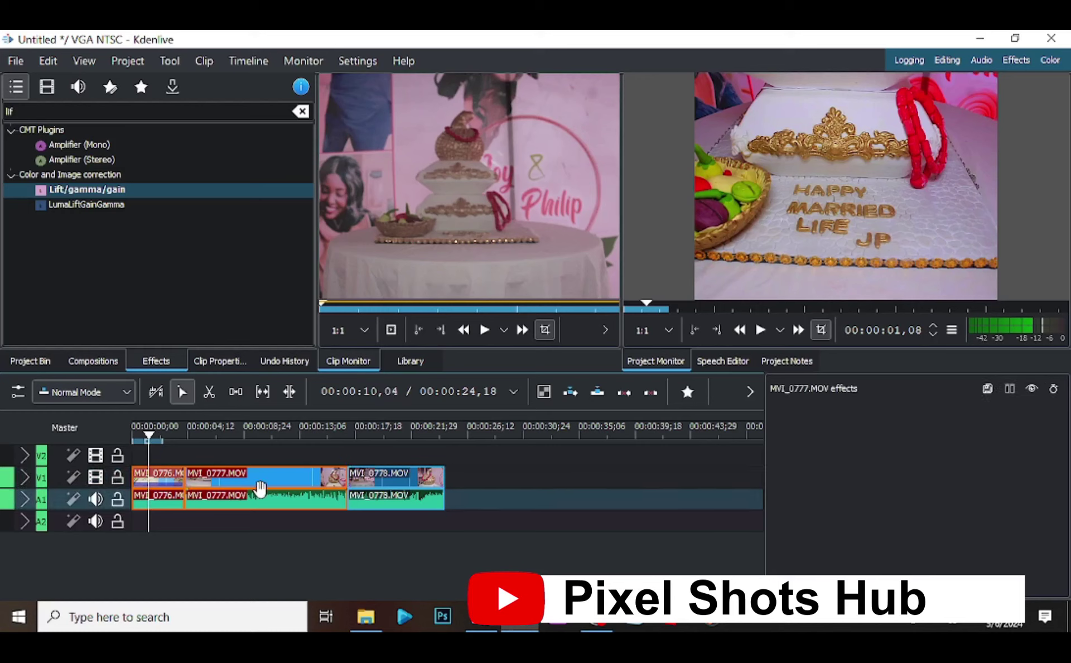
left_click(400, 474)
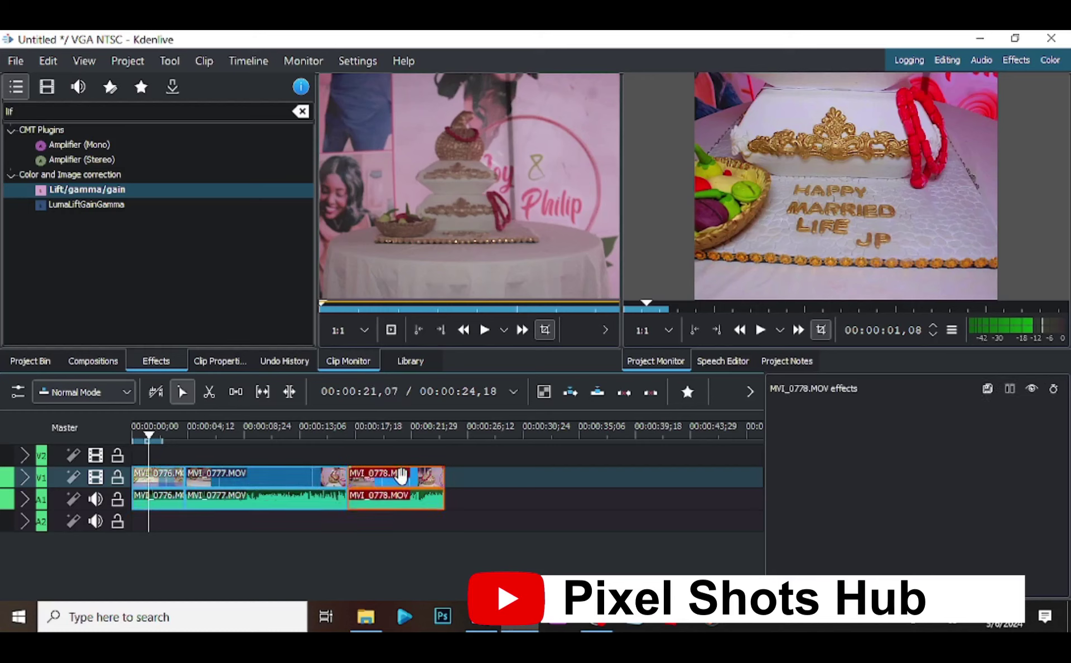
left_click(299, 474, "shift")
right_click(299, 474)
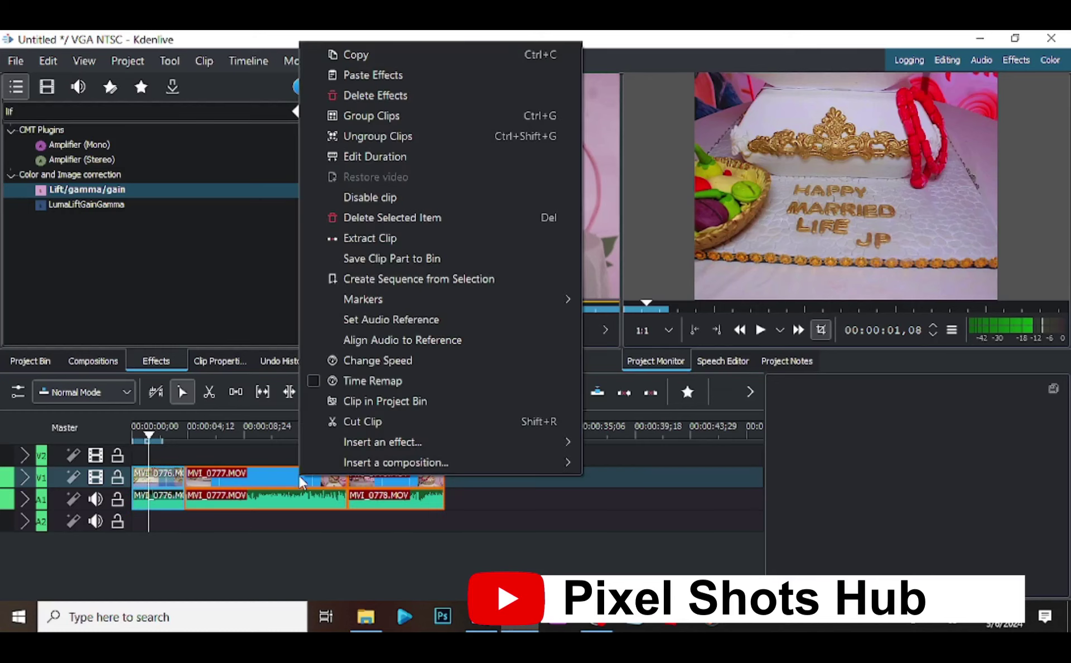
left_click(384, 75)
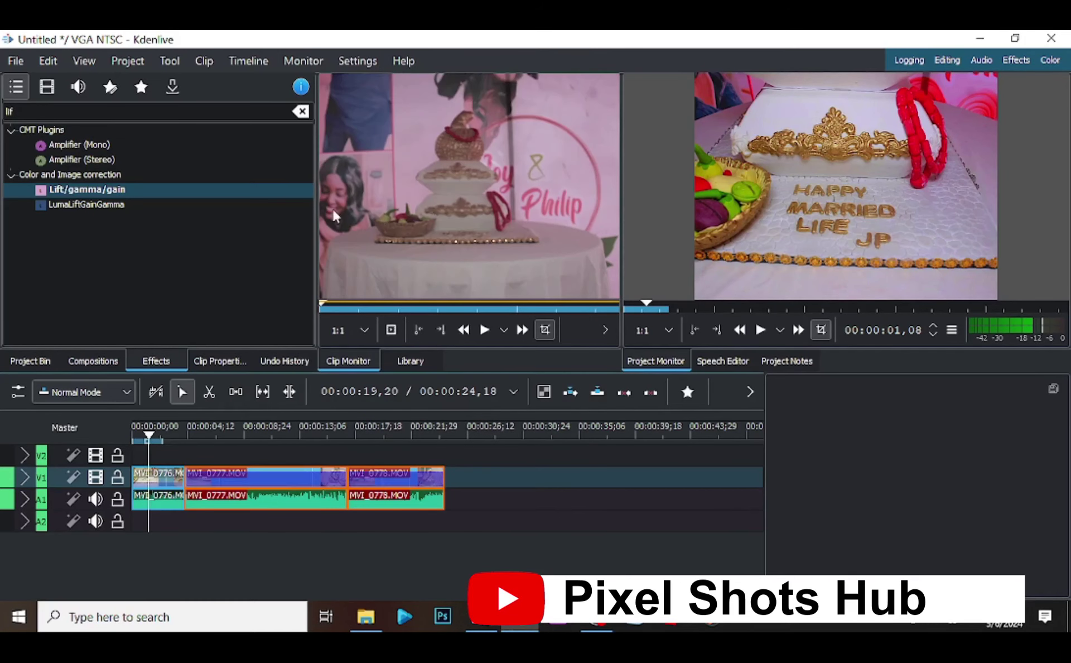
left_click(252, 437)
left_click(374, 433)
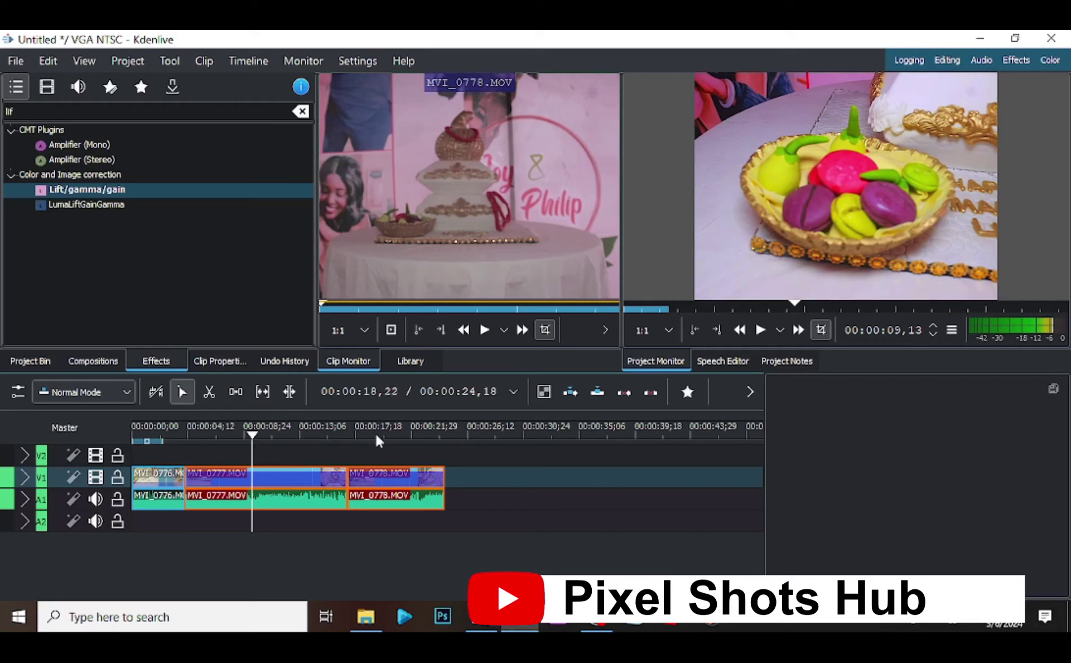
key("space")
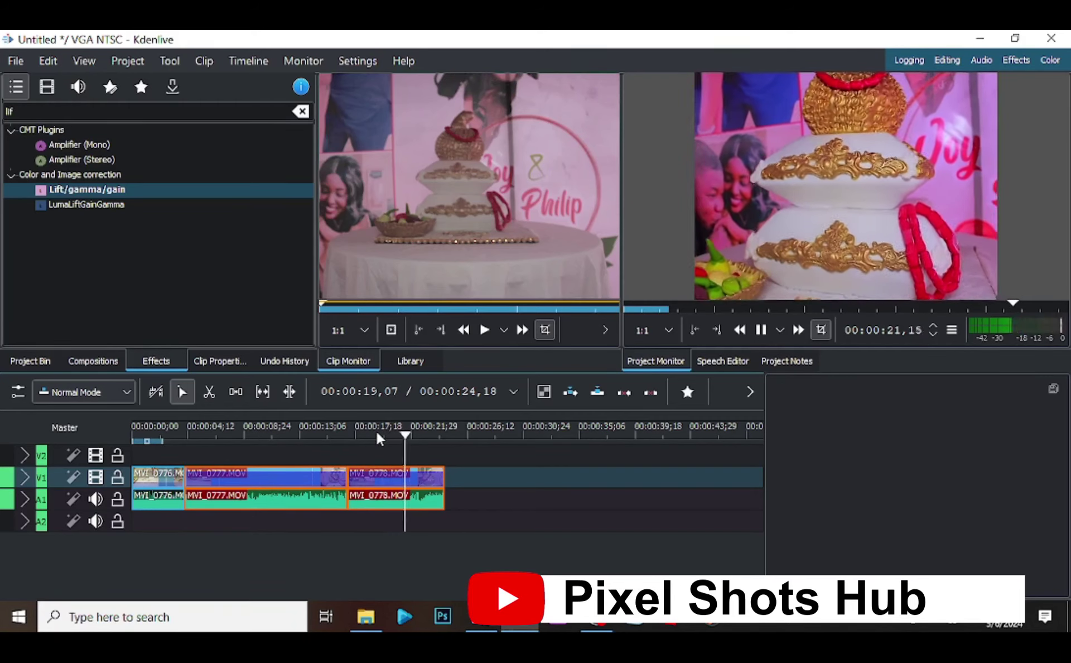
left_click(152, 425)
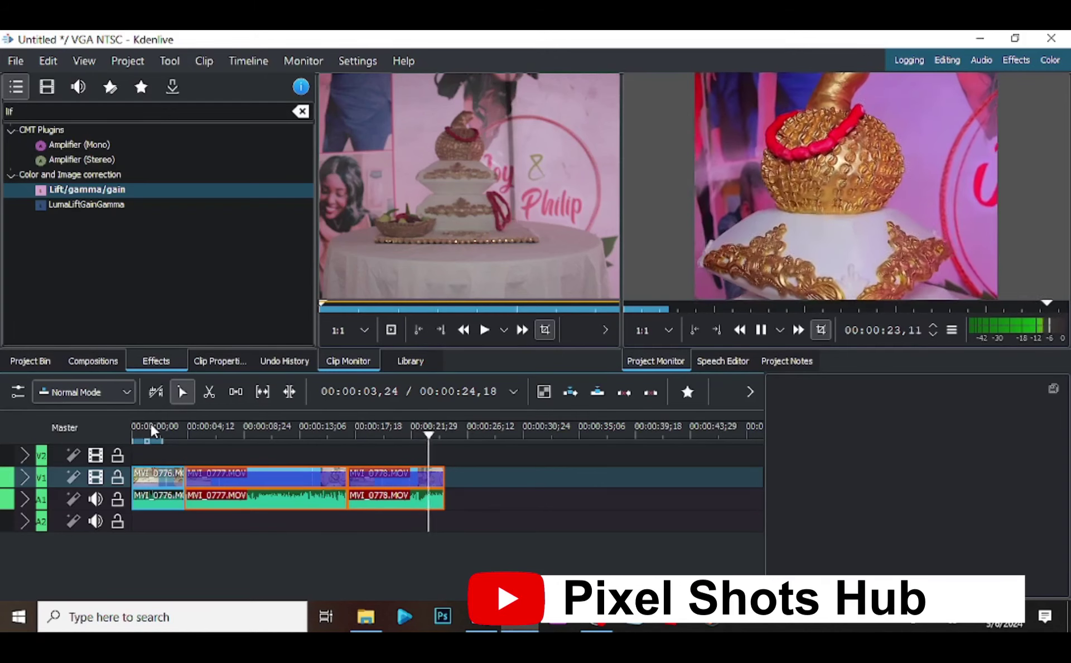
left_click(134, 432)
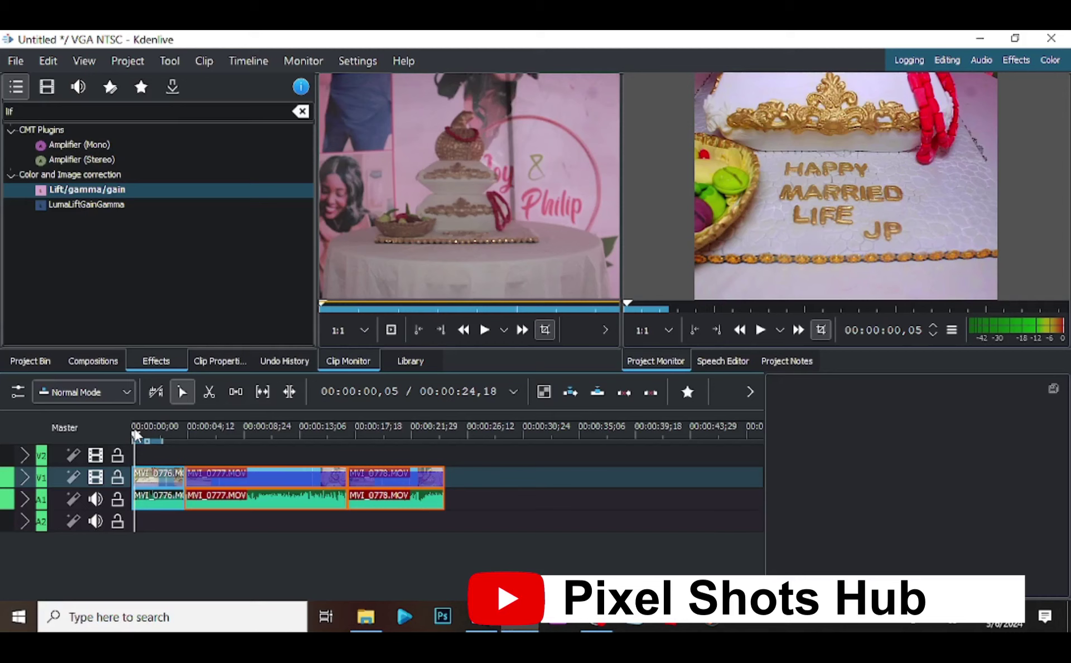
left_click(150, 434)
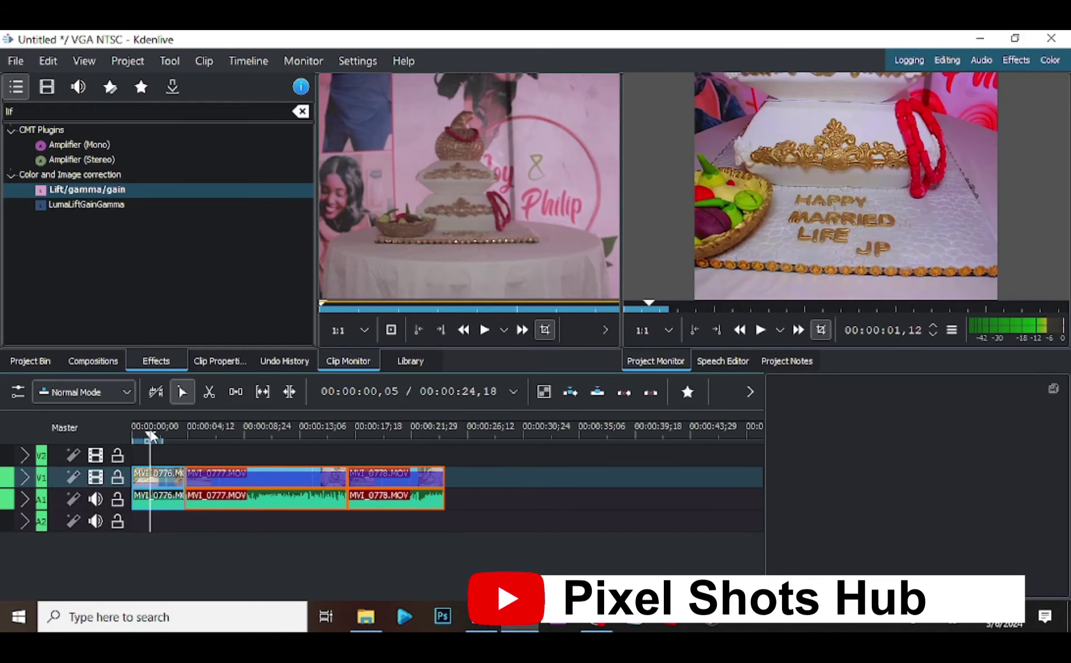